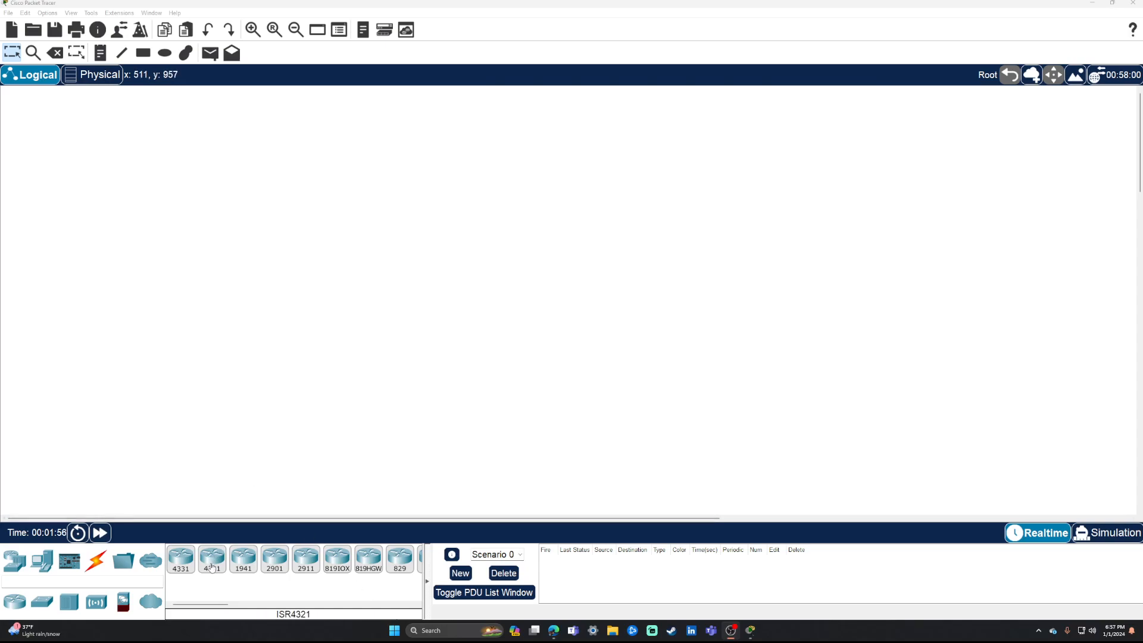
# Place a 4321 router near the middle of the workspace and shift it slightly.
pyautogui.click(14, 561)
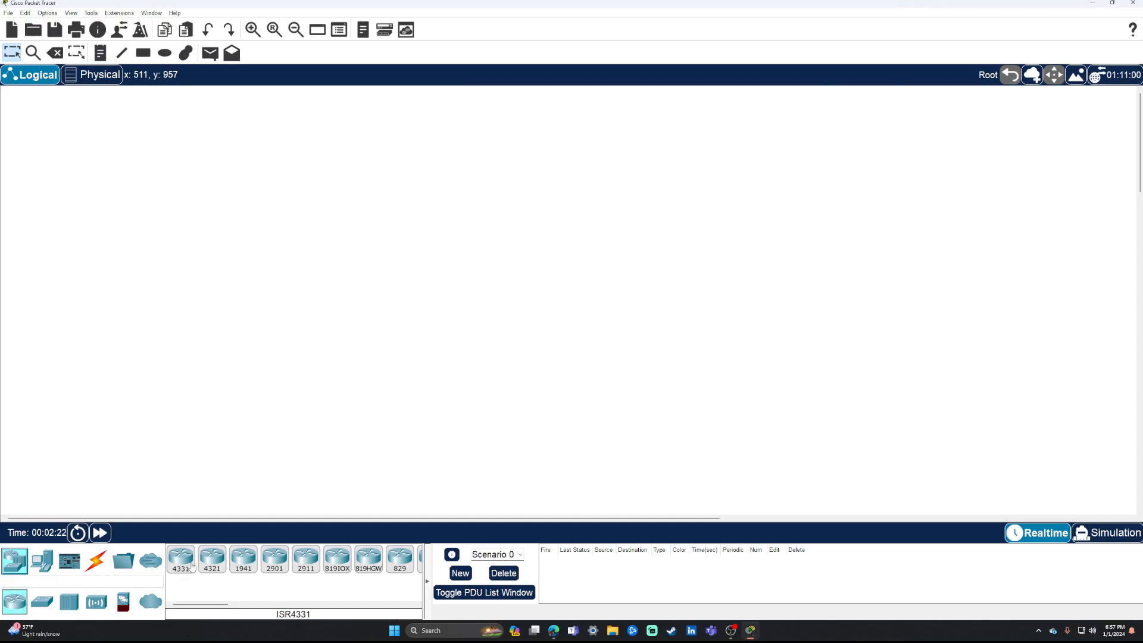
pyautogui.moveTo(214, 607); pyautogui.dragTo(185, 604)
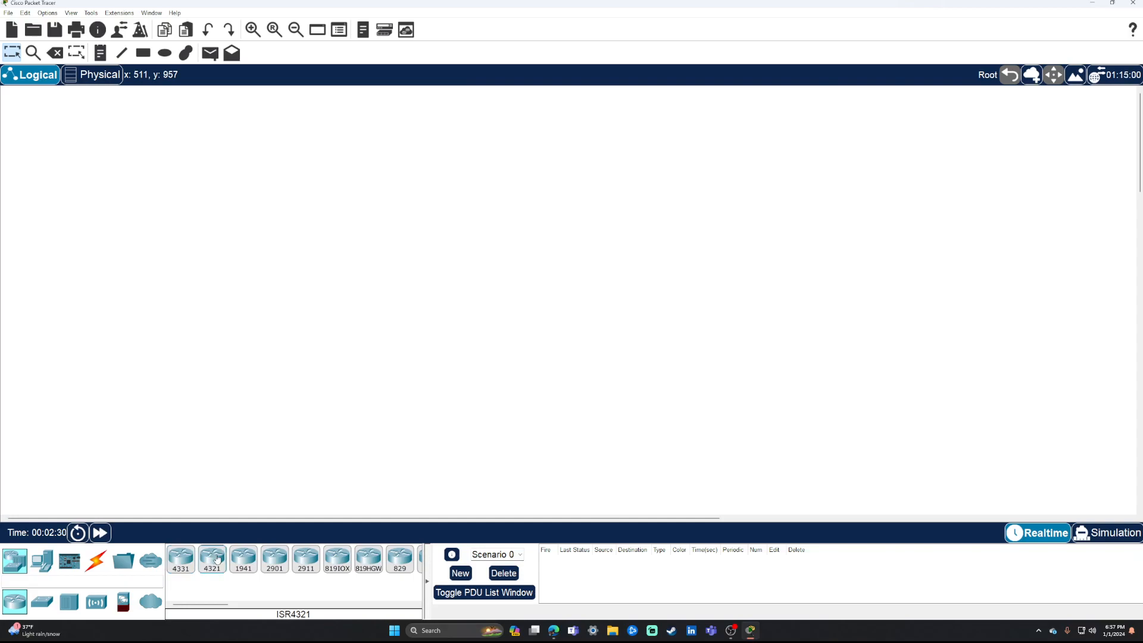
pyautogui.moveTo(214, 559); pyautogui.dragTo(476, 227)
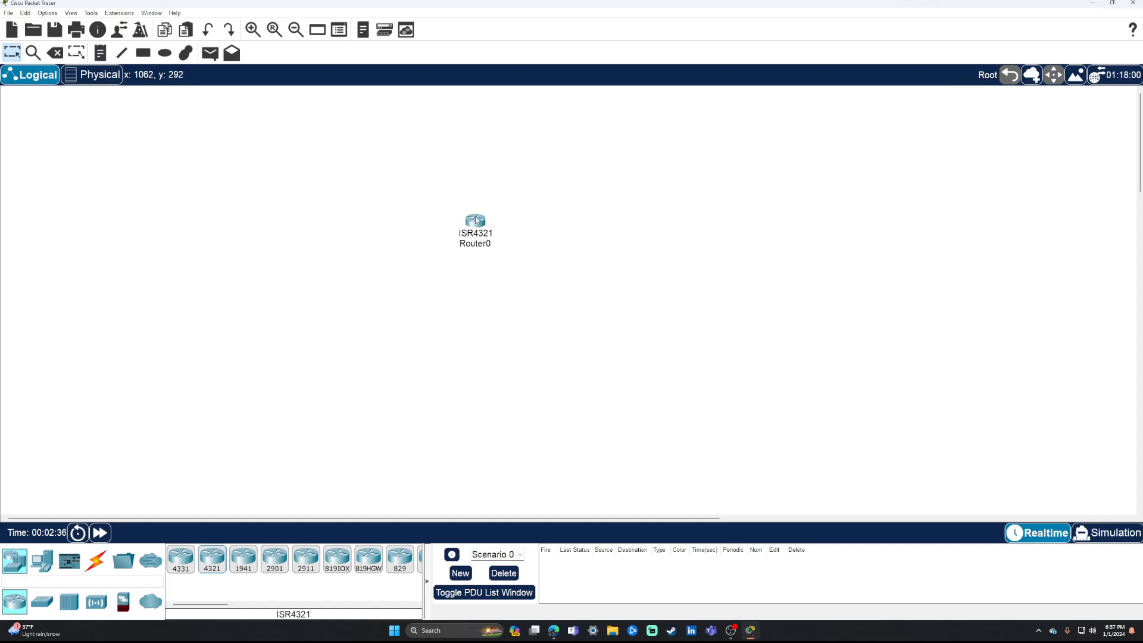
pyautogui.moveTo(474, 222); pyautogui.dragTo(492, 228)
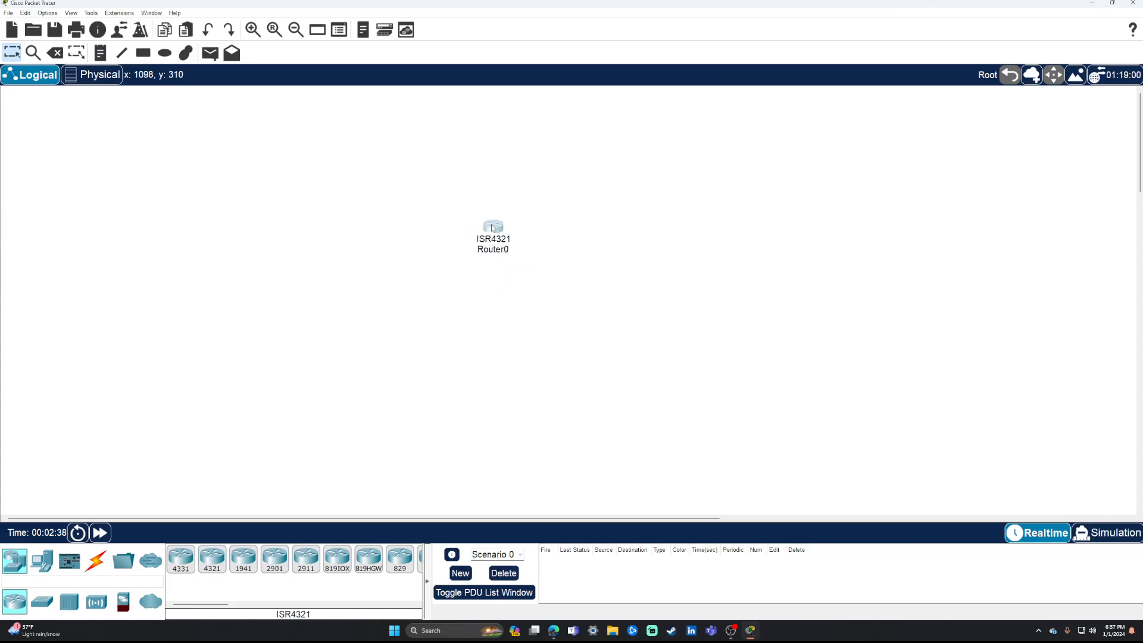
# Examine the router's physical device view, available modules, attributes and configuration settings, then minimize its window.
pyautogui.click(494, 226)
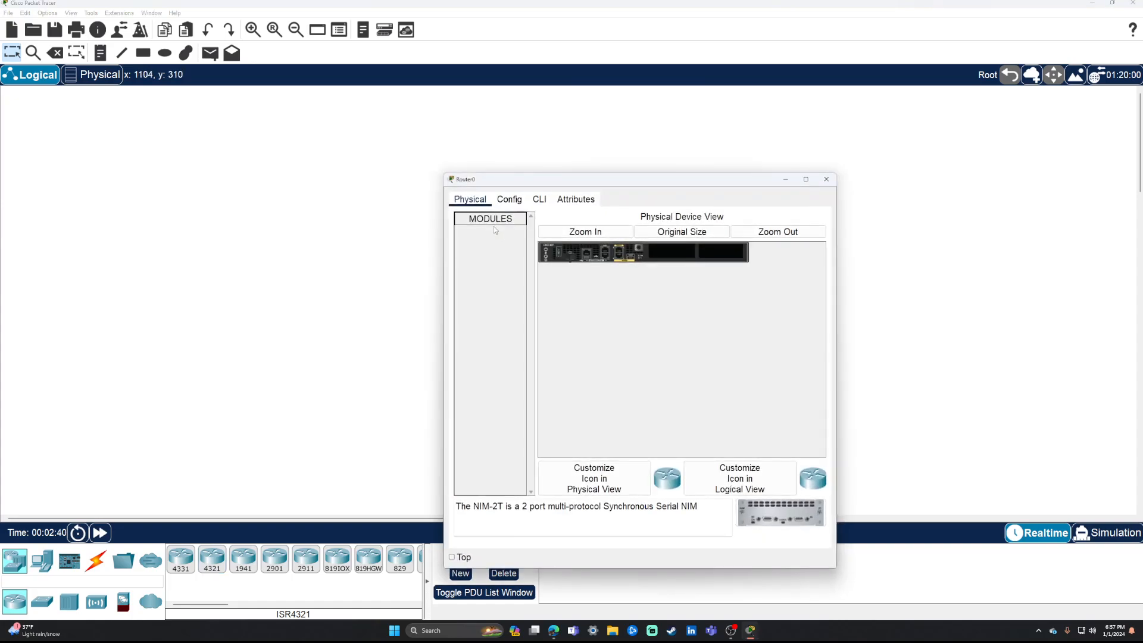
pyautogui.click(605, 255)
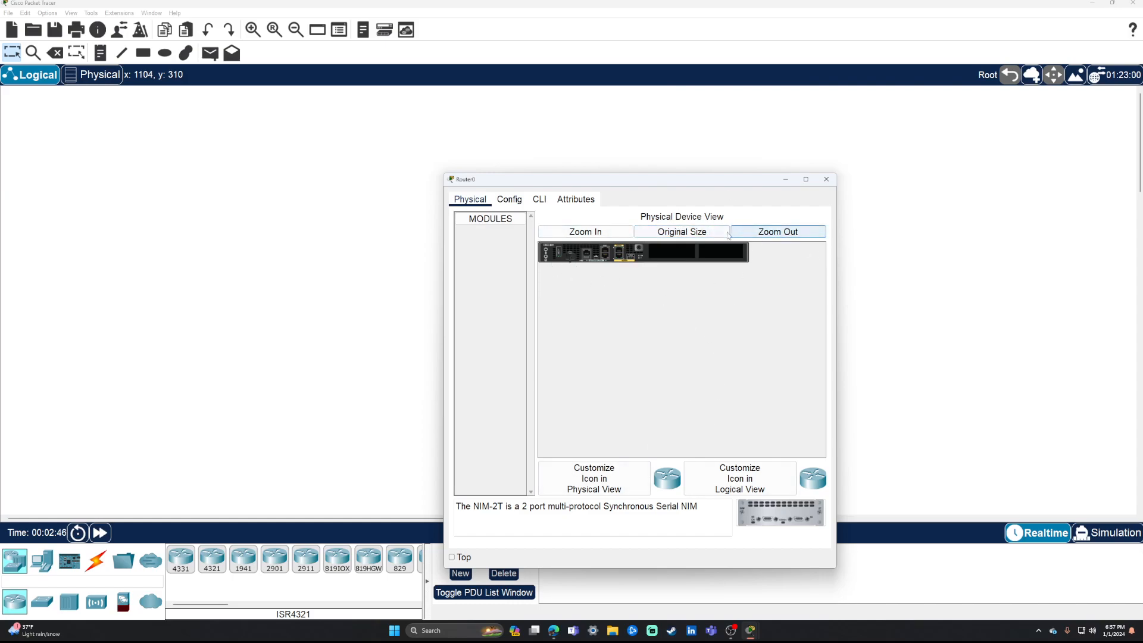
pyautogui.click(615, 234)
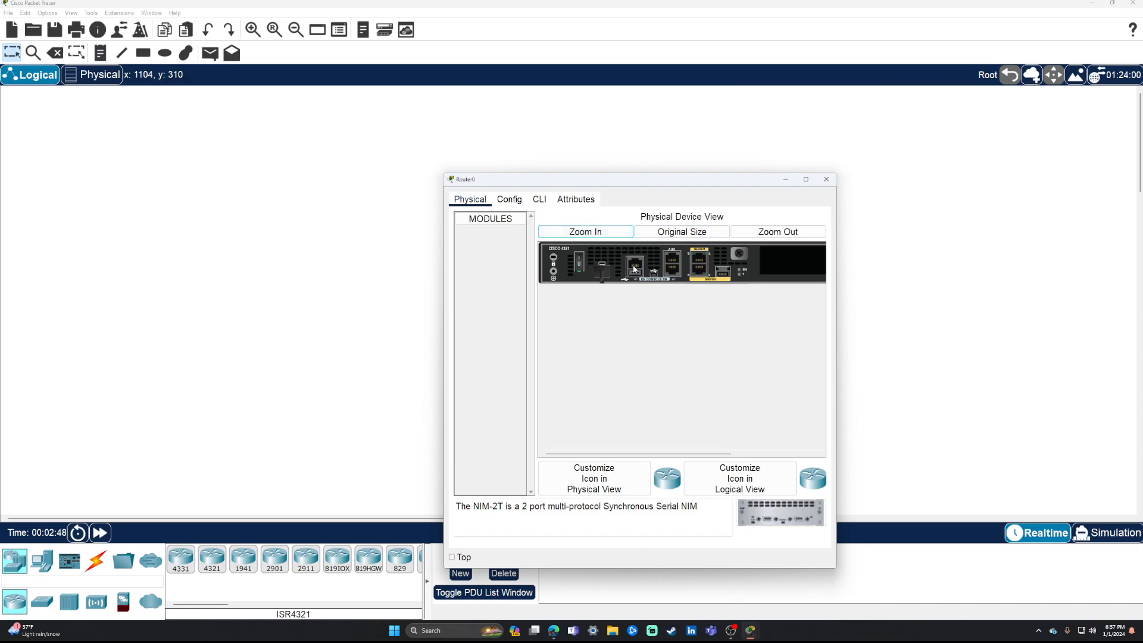
pyautogui.click(777, 231)
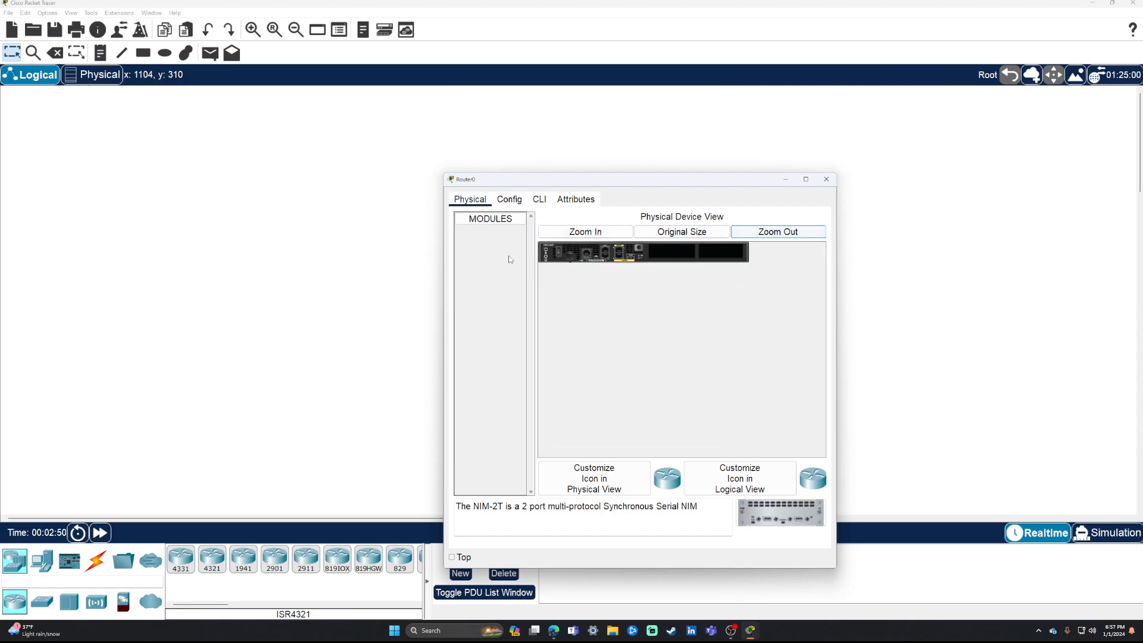
pyautogui.click(481, 221)
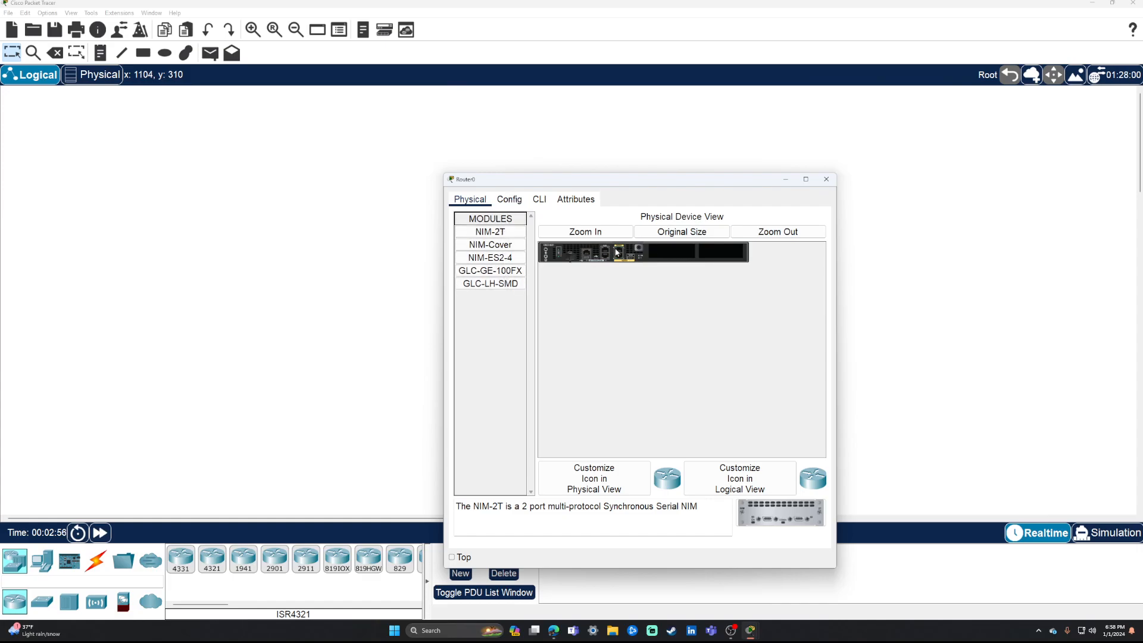
pyautogui.click(510, 201)
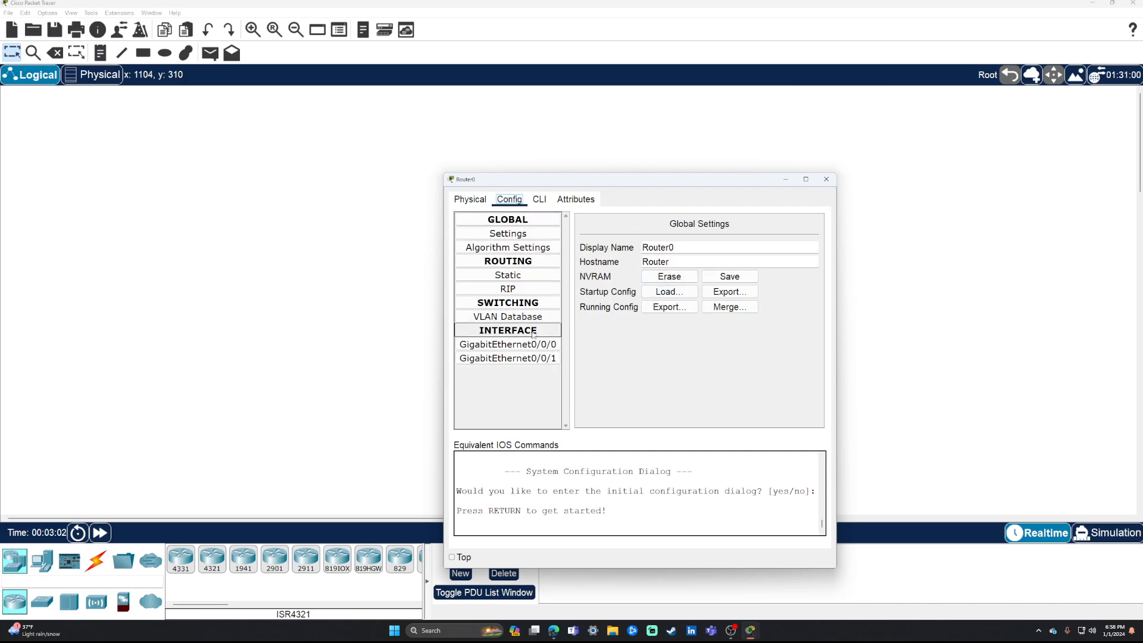
pyautogui.click(576, 200)
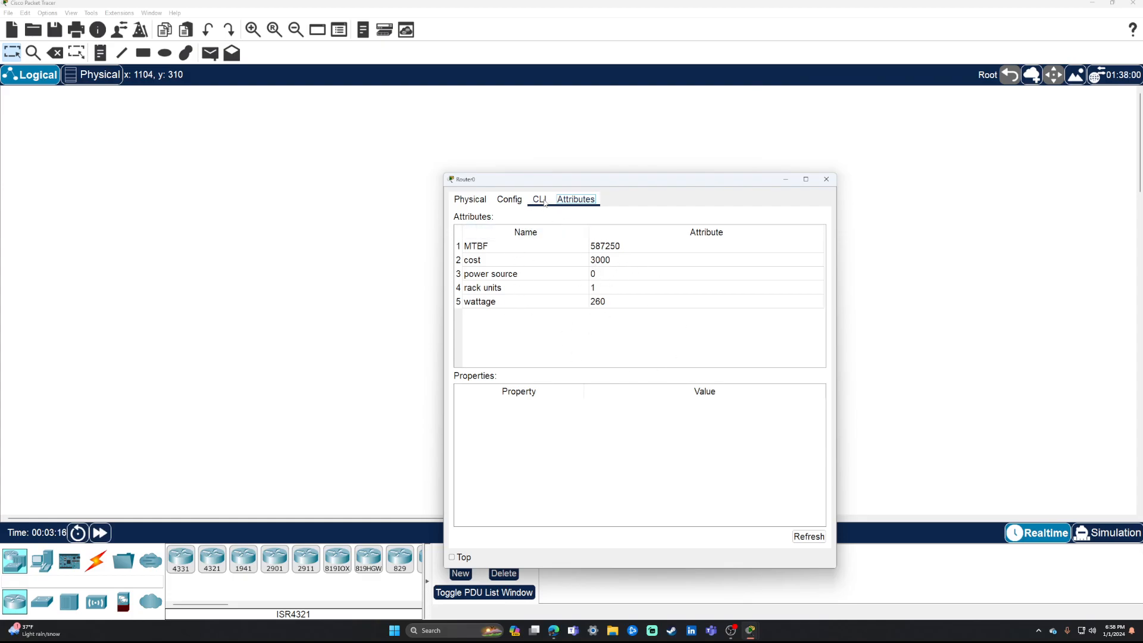
pyautogui.click(510, 201)
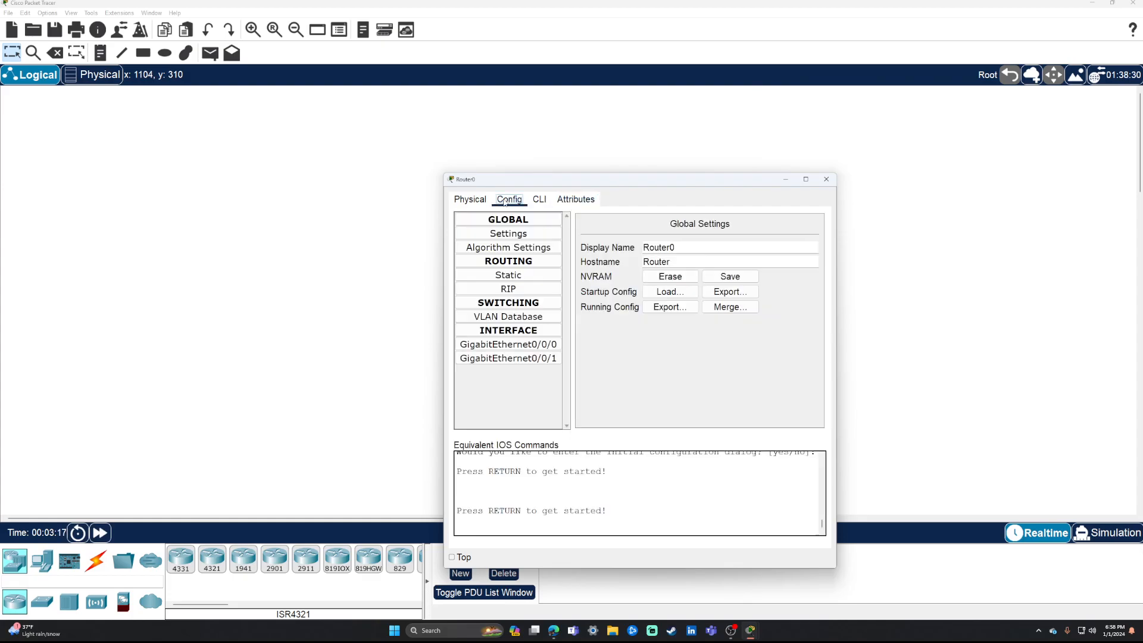
pyautogui.click(786, 179)
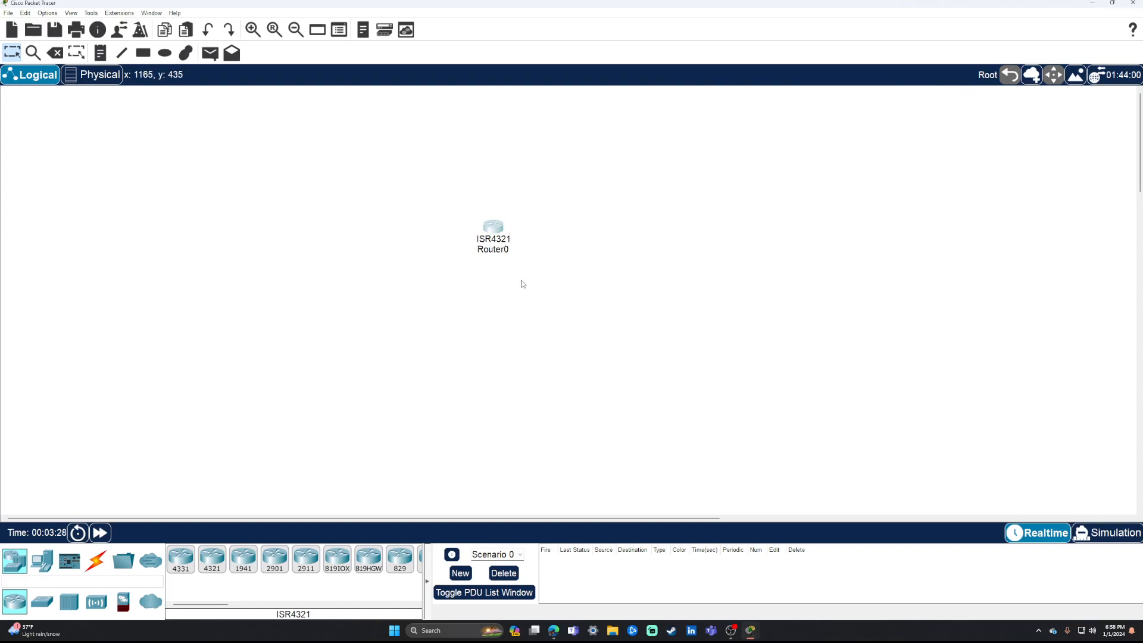
# Add a PC and a laptop to the workspace below the router.
pyautogui.click(95, 560)
pyautogui.moveTo(209, 562); pyautogui.dragTo(600, 290)
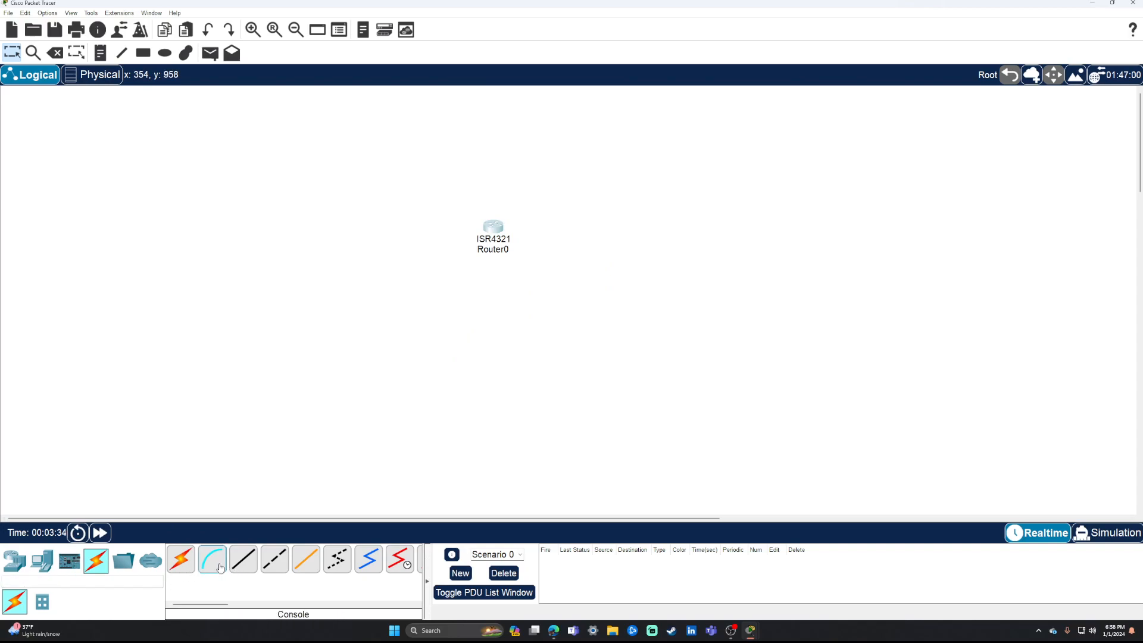
pyautogui.click(42, 560)
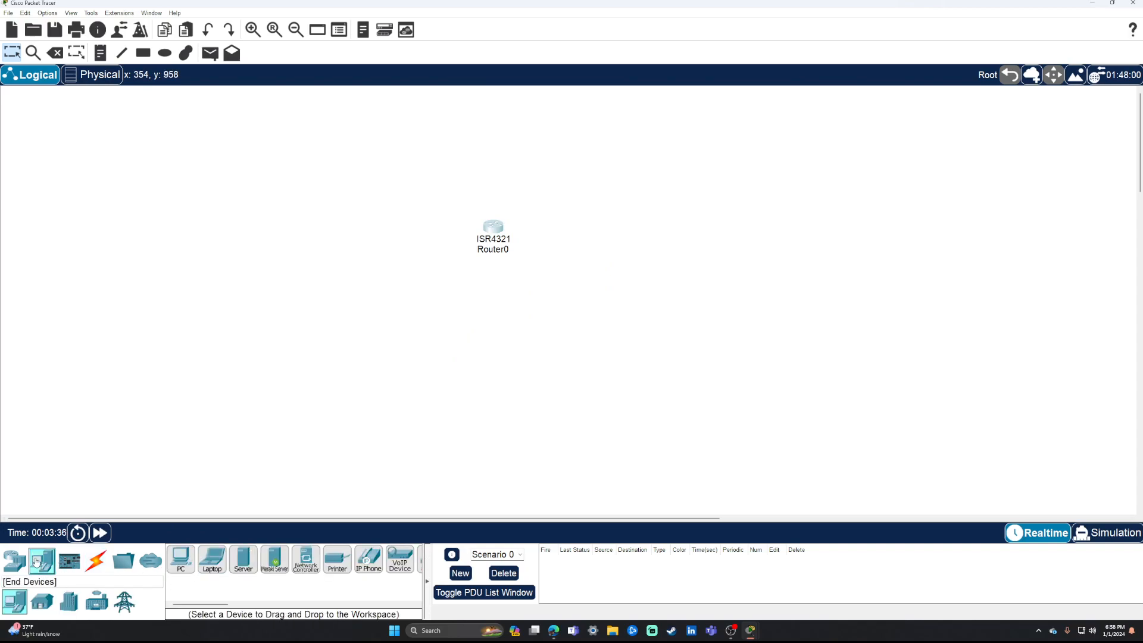
pyautogui.moveTo(186, 565); pyautogui.dragTo(595, 346)
pyautogui.moveTo(211, 563); pyautogui.dragTo(687, 405)
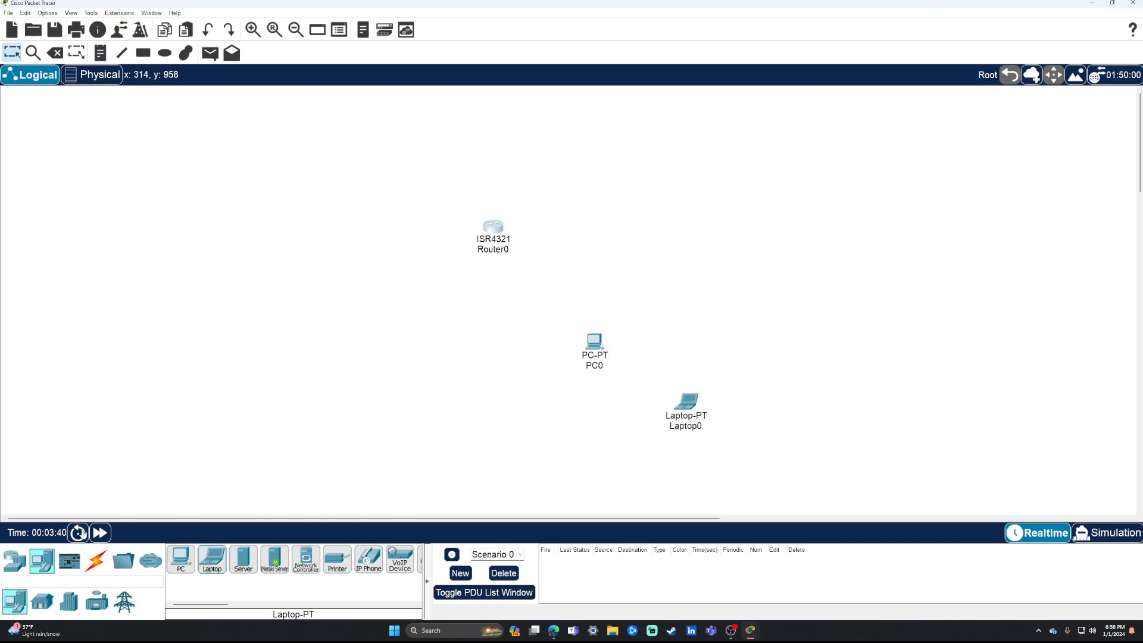
# Connect the PC's FastEthernet0 port to the router's Console port with a console cable.
pyautogui.click(96, 562)
pyautogui.click(211, 561)
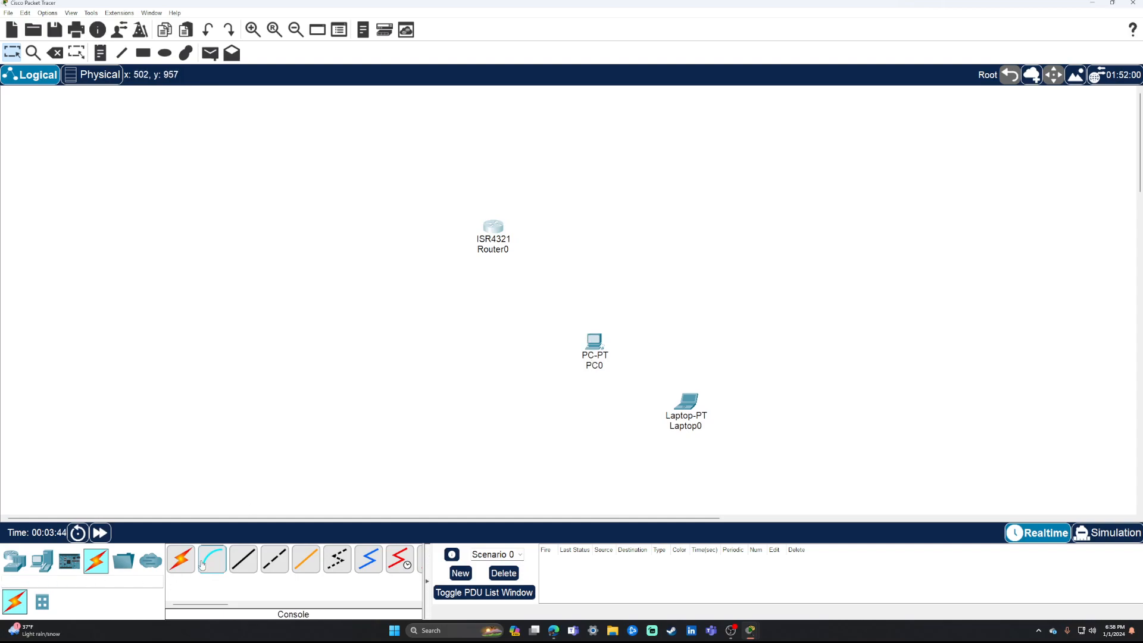
pyautogui.click(594, 344)
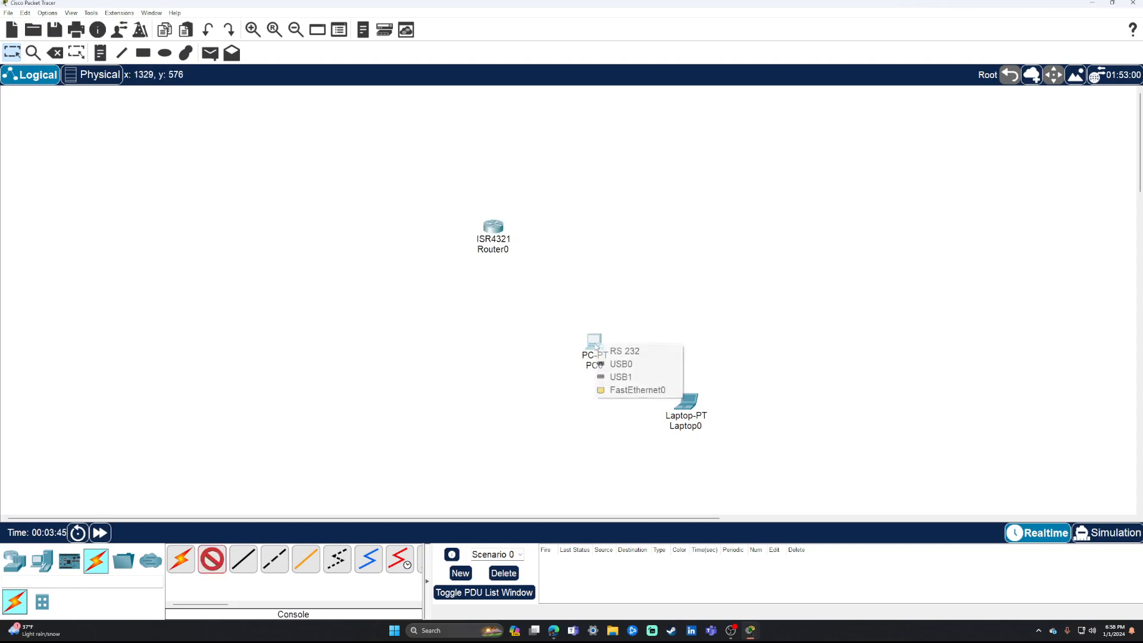
pyautogui.click(622, 392)
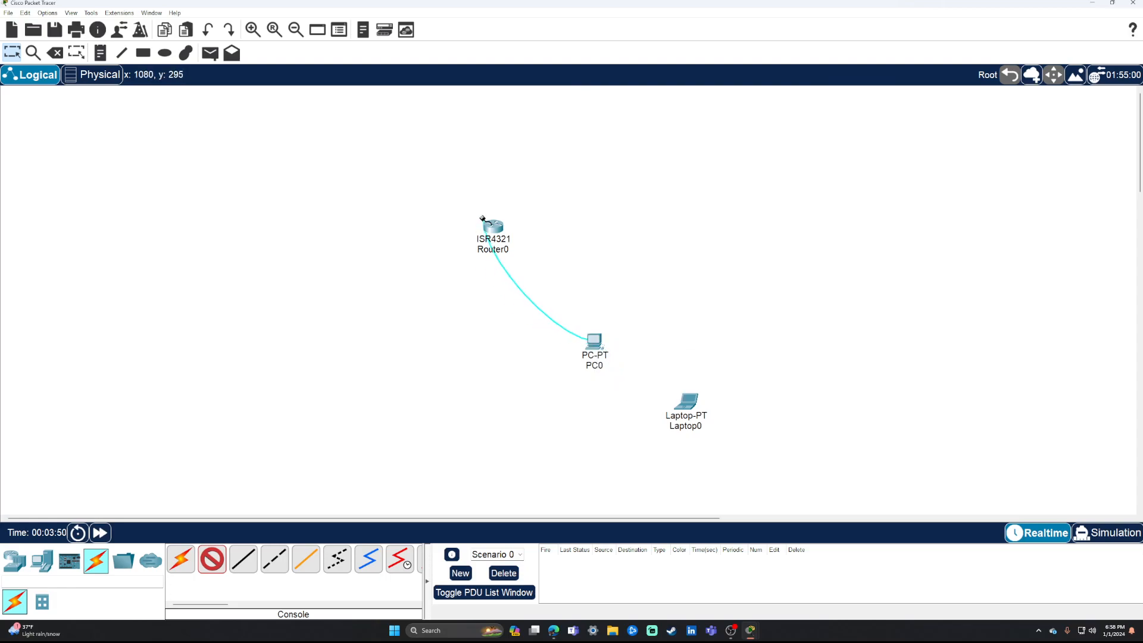
pyautogui.click(493, 229)
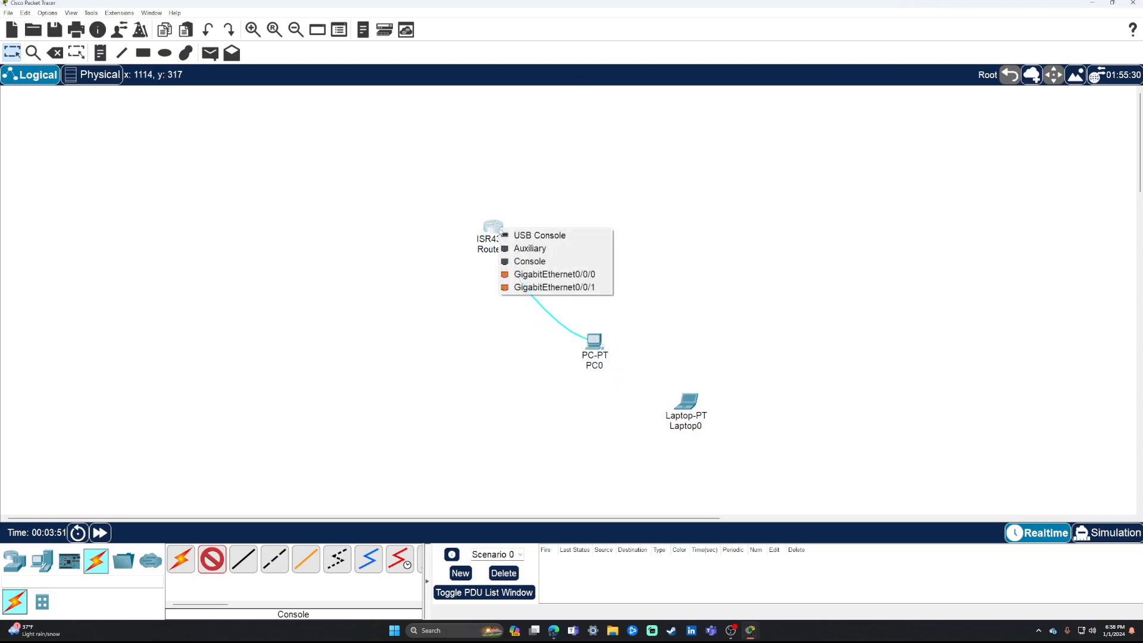
pyautogui.click(539, 263)
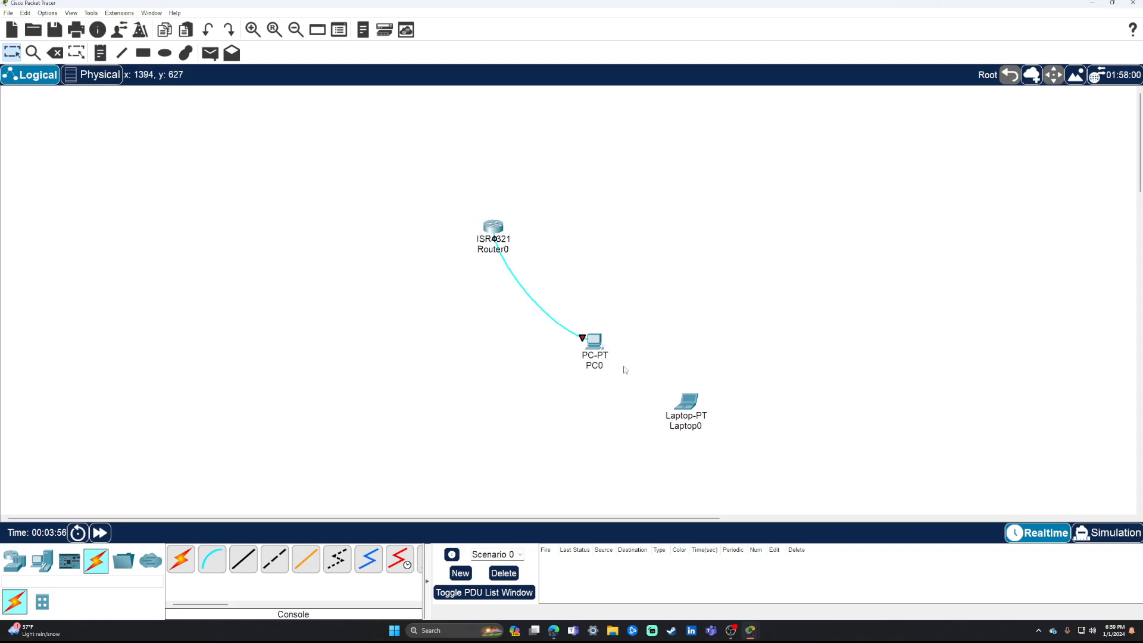
# Reattach the PC end of the console cable to the RS 232 port.
pyautogui.click(584, 337)
pyautogui.click(590, 340)
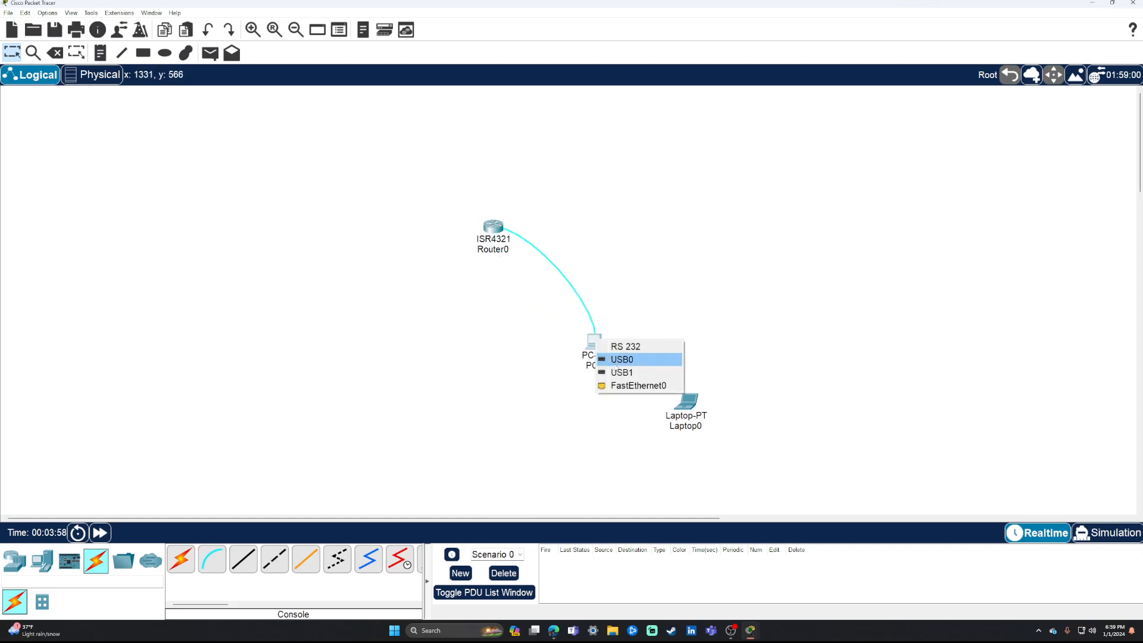
pyautogui.click(613, 347)
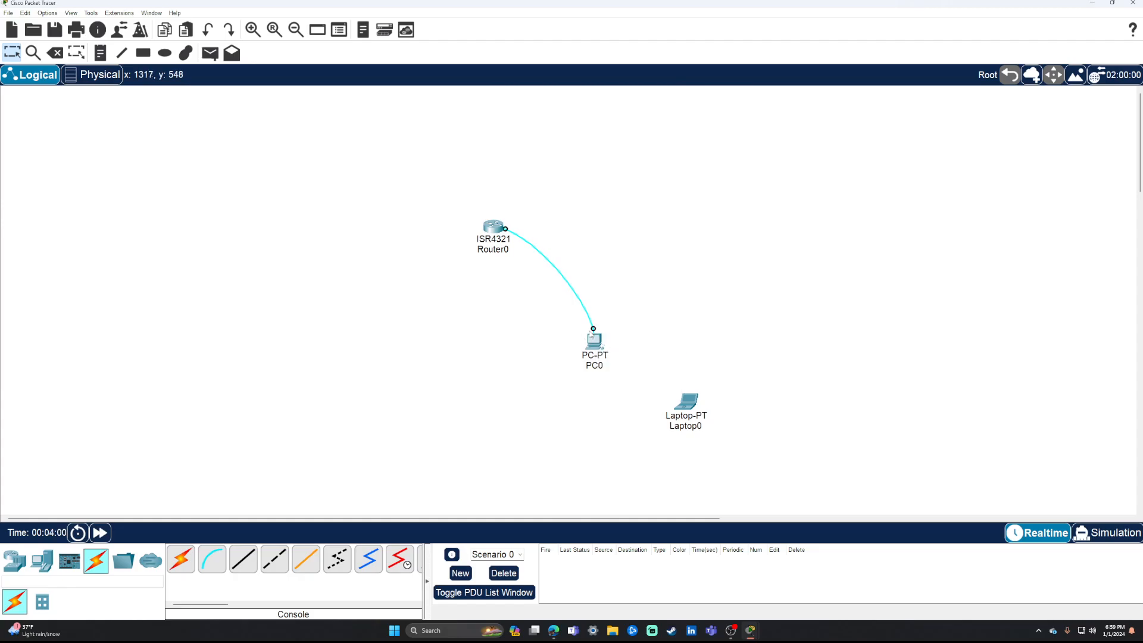
pyautogui.click(594, 337)
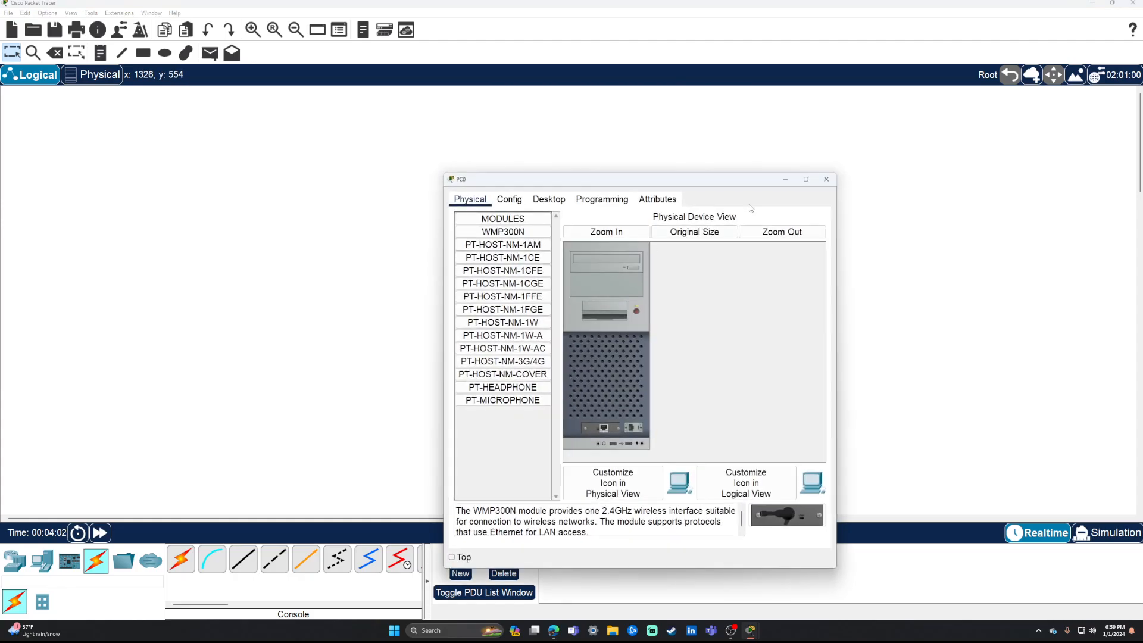
pyautogui.click(824, 179)
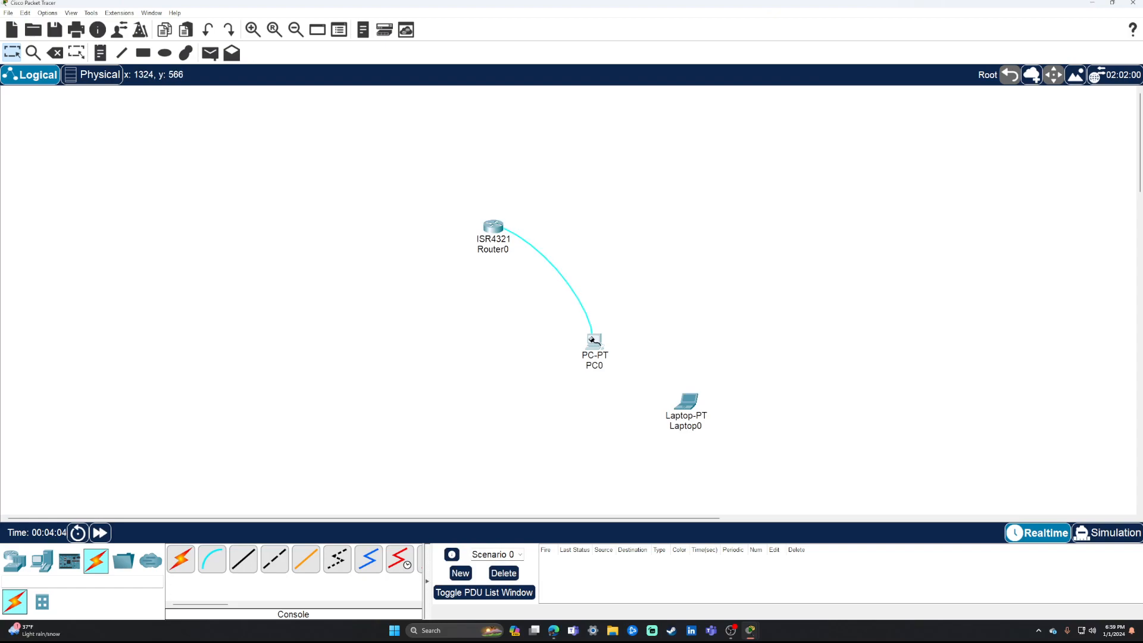
pyautogui.click(595, 340)
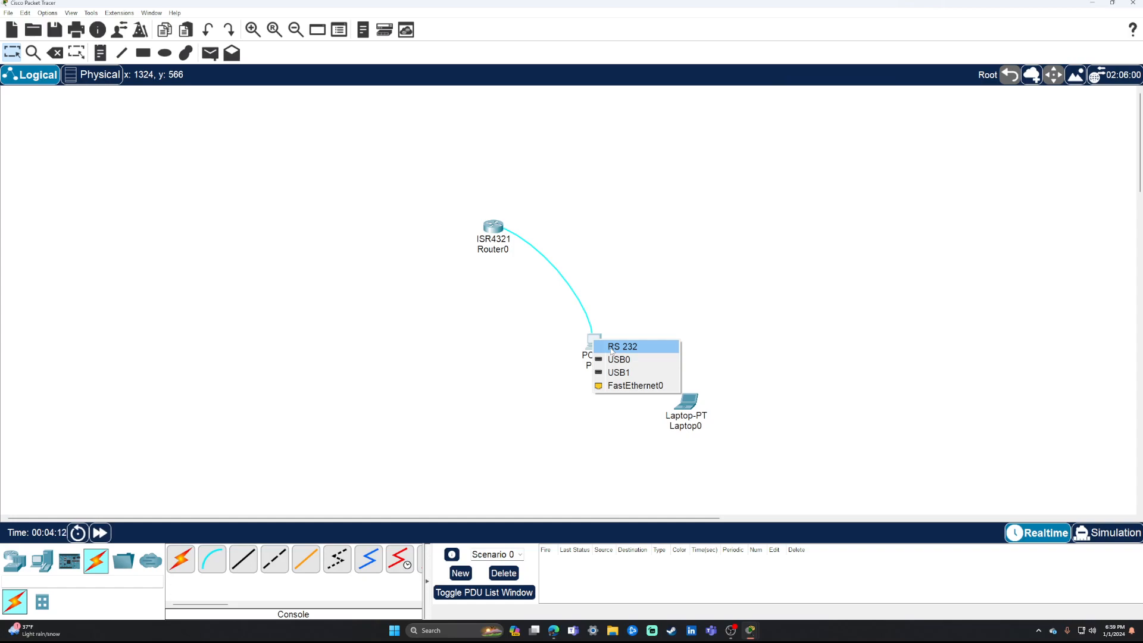
pyautogui.click(612, 350)
pyautogui.click(596, 343)
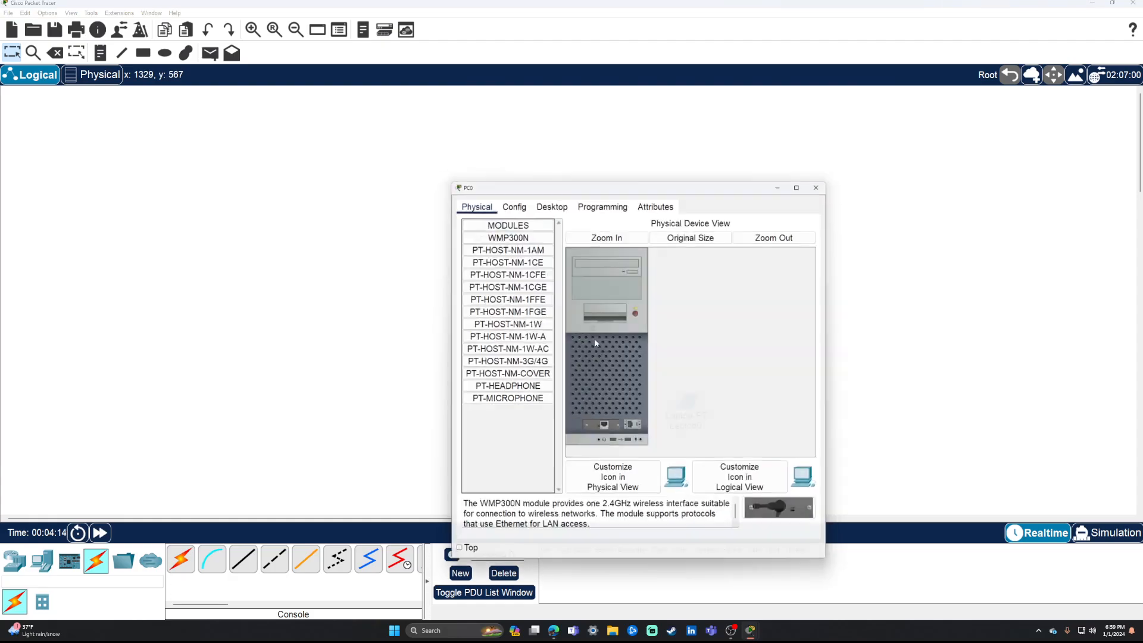
pyautogui.press('Escape')
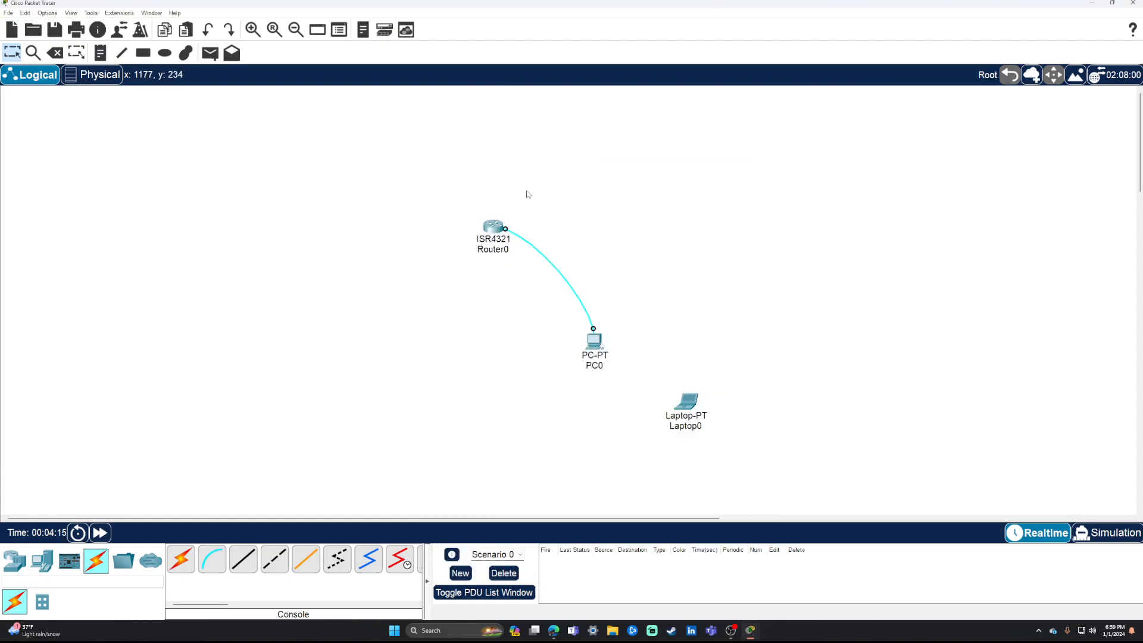
# Check the router's physical device view and close its window.
pyautogui.click(492, 229)
pyautogui.click(469, 200)
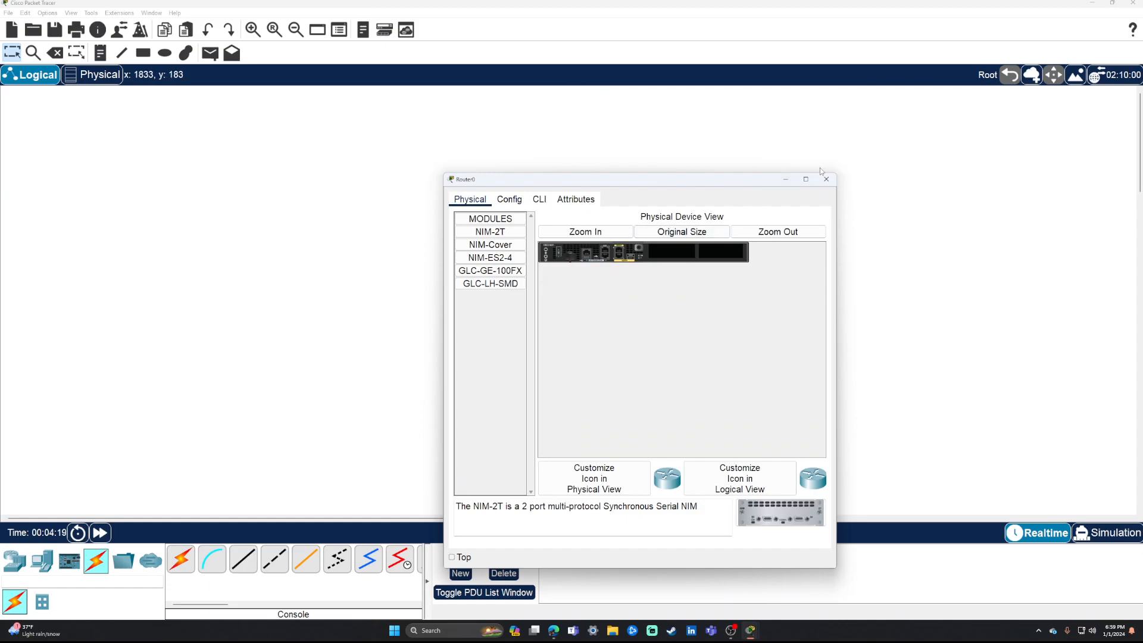
pyautogui.press('Escape')
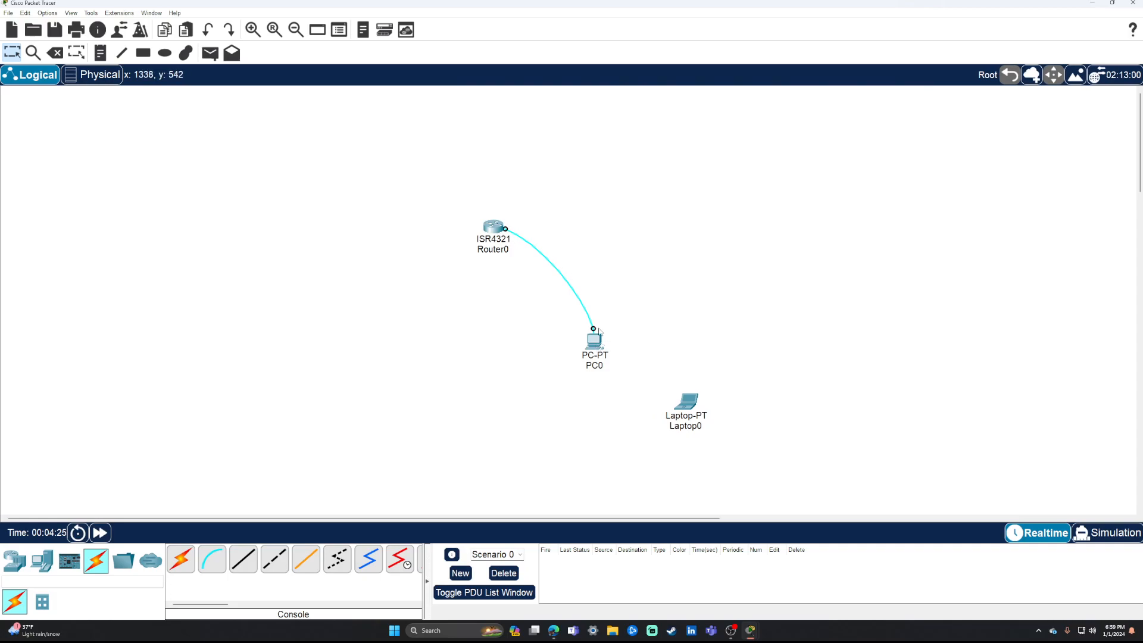
# Move the far end of the console cable from the PC to the laptop.
pyautogui.click(691, 400)
pyautogui.click(741, 407)
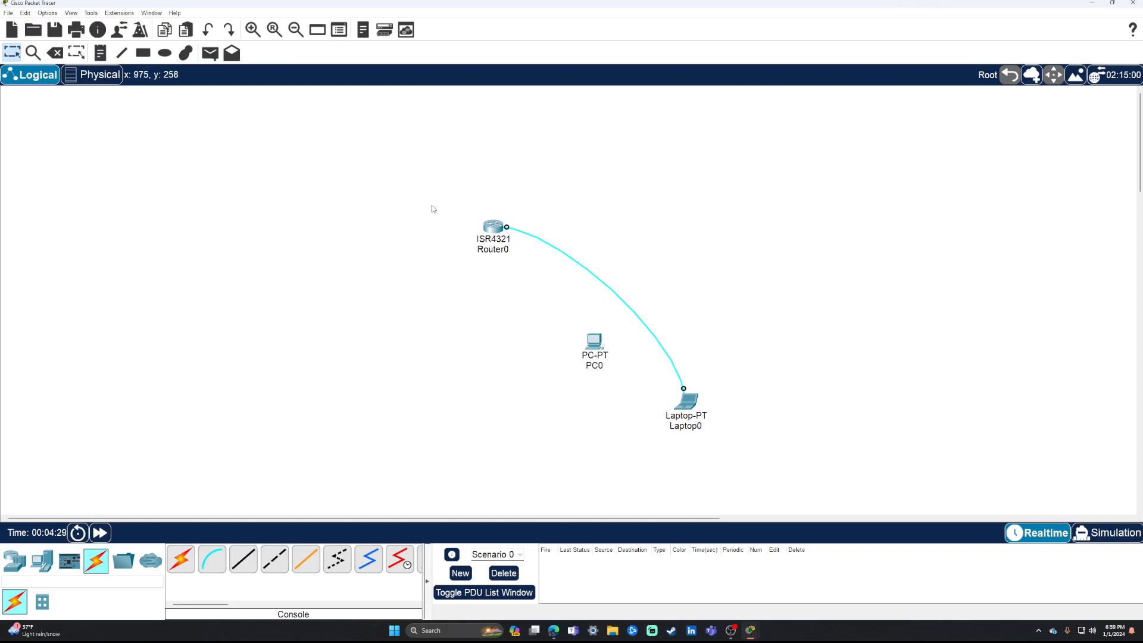
# Delete the console cable, the PC and the laptop, leaving only the router.
pyautogui.press('Delete')
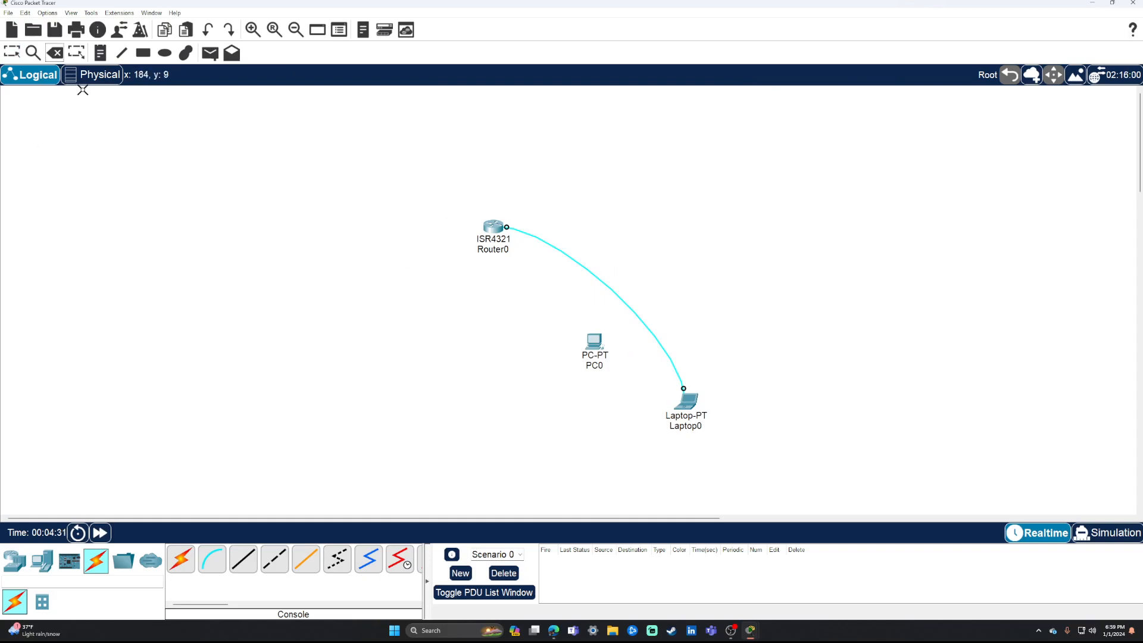
pyautogui.click(613, 291)
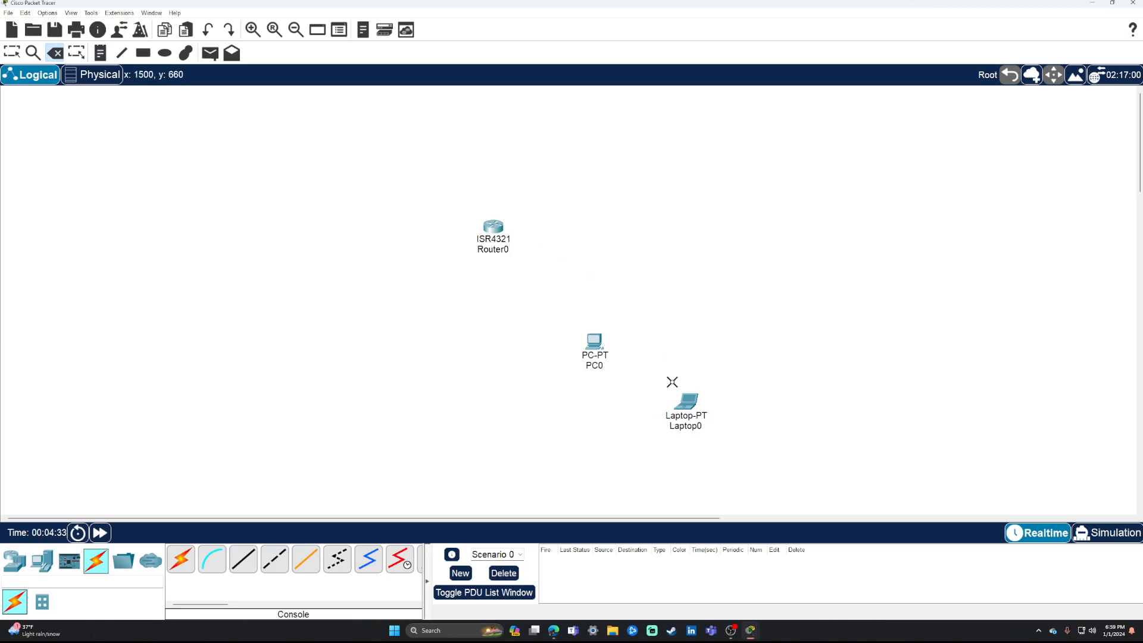
pyautogui.click(594, 348)
pyautogui.click(597, 322)
pyautogui.click(696, 411)
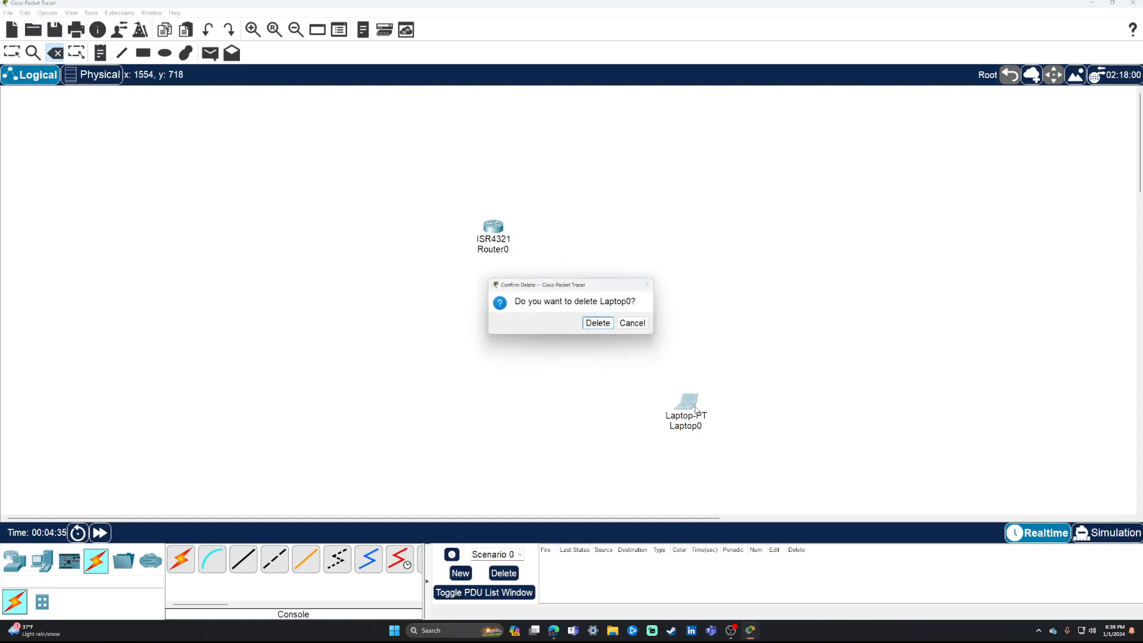
pyautogui.click(597, 322)
# Return to the selection tool and open the router's command line interface.
pyautogui.click(19, 52)
pyautogui.click(493, 228)
pyautogui.click(539, 200)
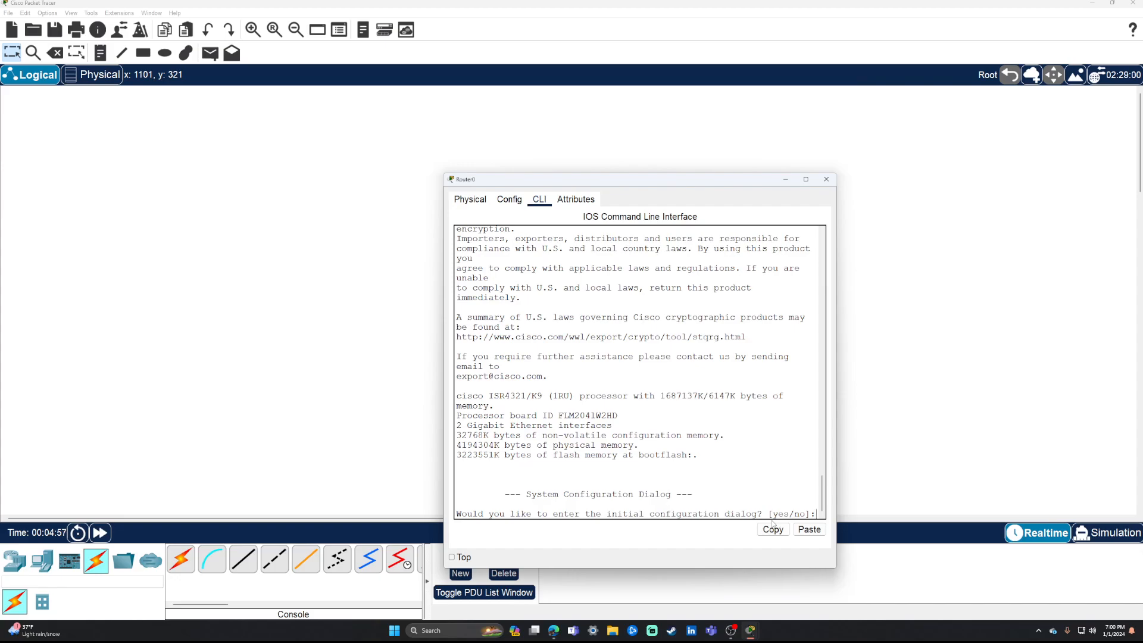
# Answer no to the initial configuration dialog and try the configure terminal command from user mode.
pyautogui.write('no')
pyautogui.press('Return')
pyautogui.press('Return')
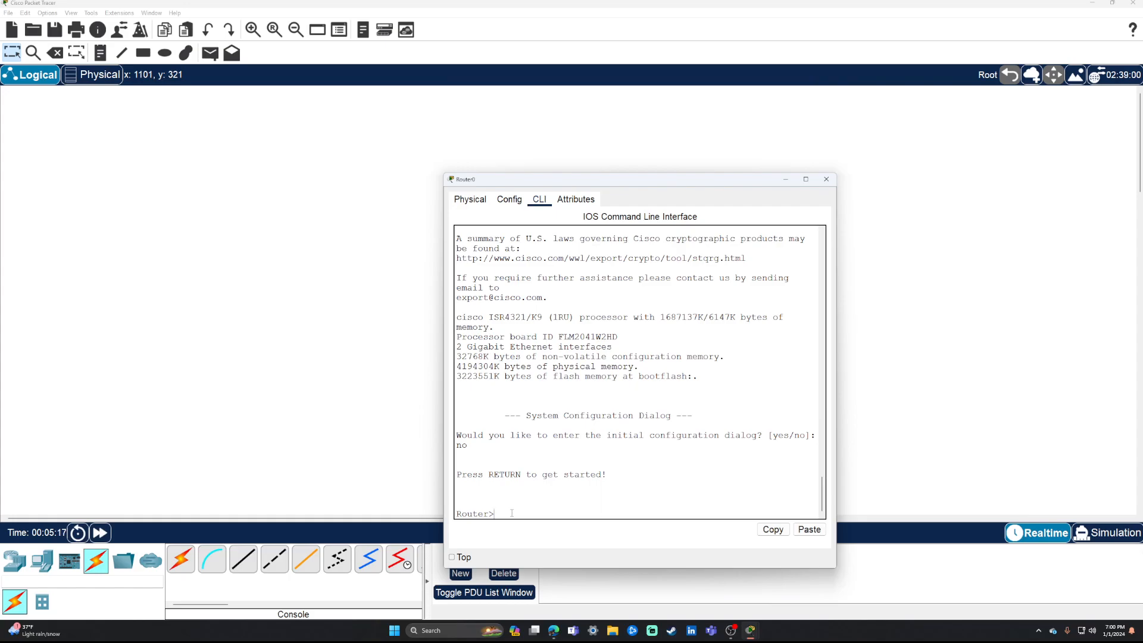
pyautogui.write('configure terminal')
pyautogui.press('Return')
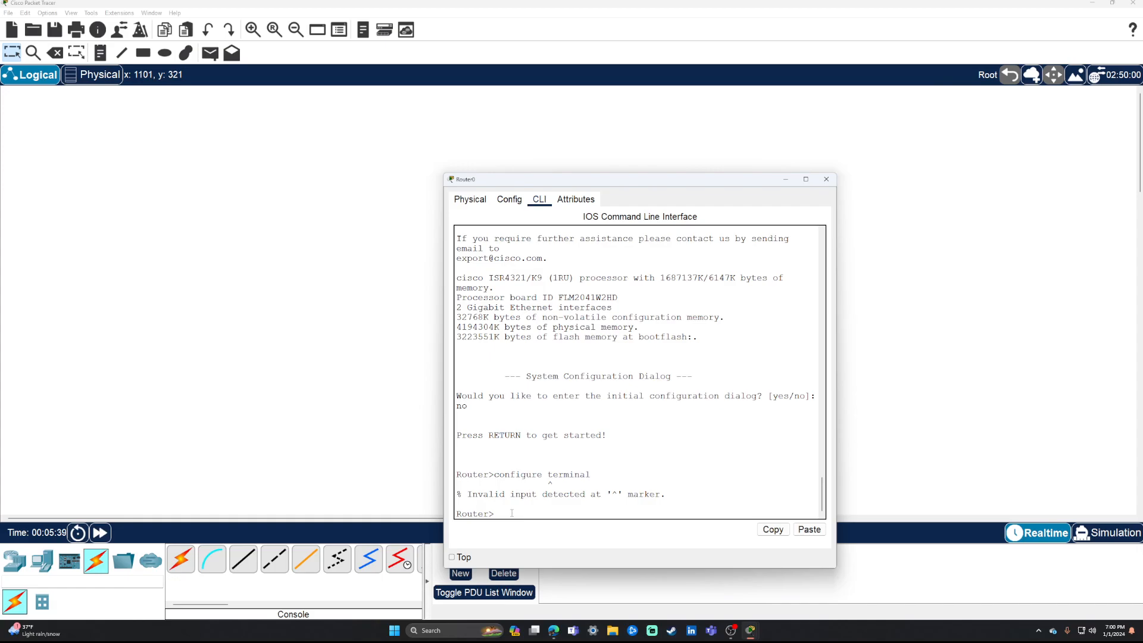
# Enter privileged mode with enable and its short form en, and enter global configuration mode with config t.
pyautogui.write('enable')
pyautogui.press('Return')
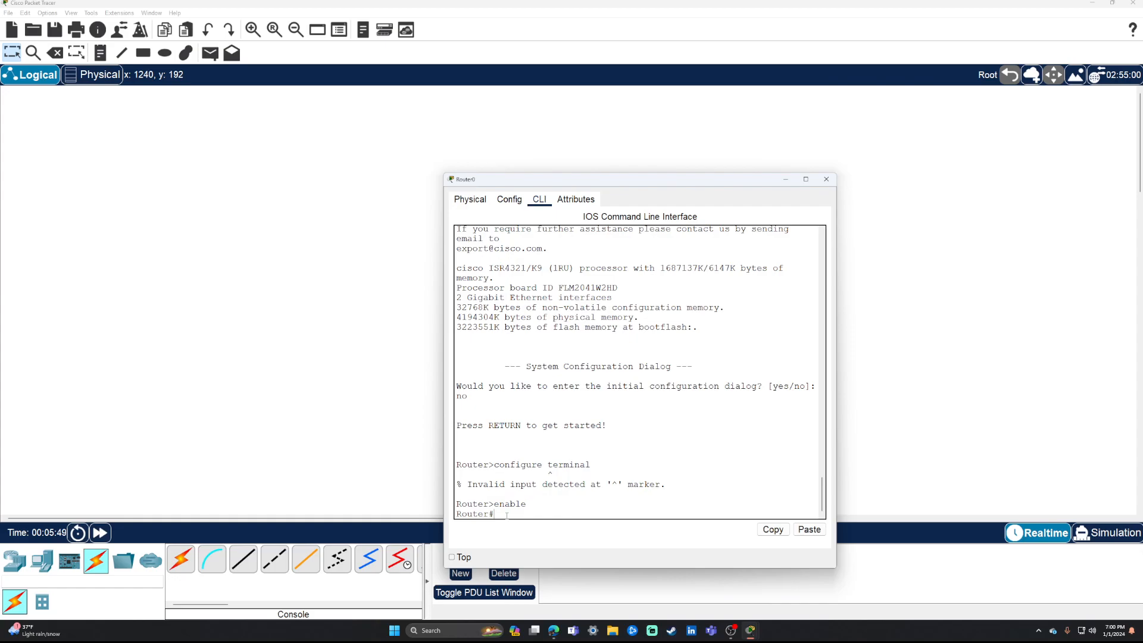
pyautogui.write('en')
pyautogui.press('Return')
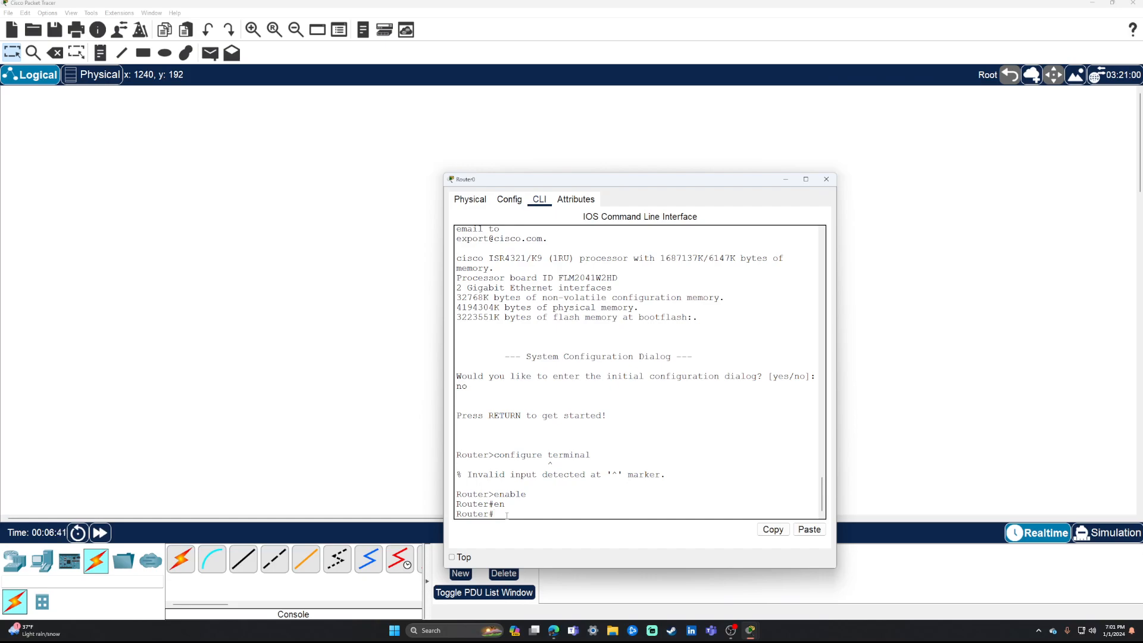
pyautogui.write('config t')
pyautogui.press('Return')
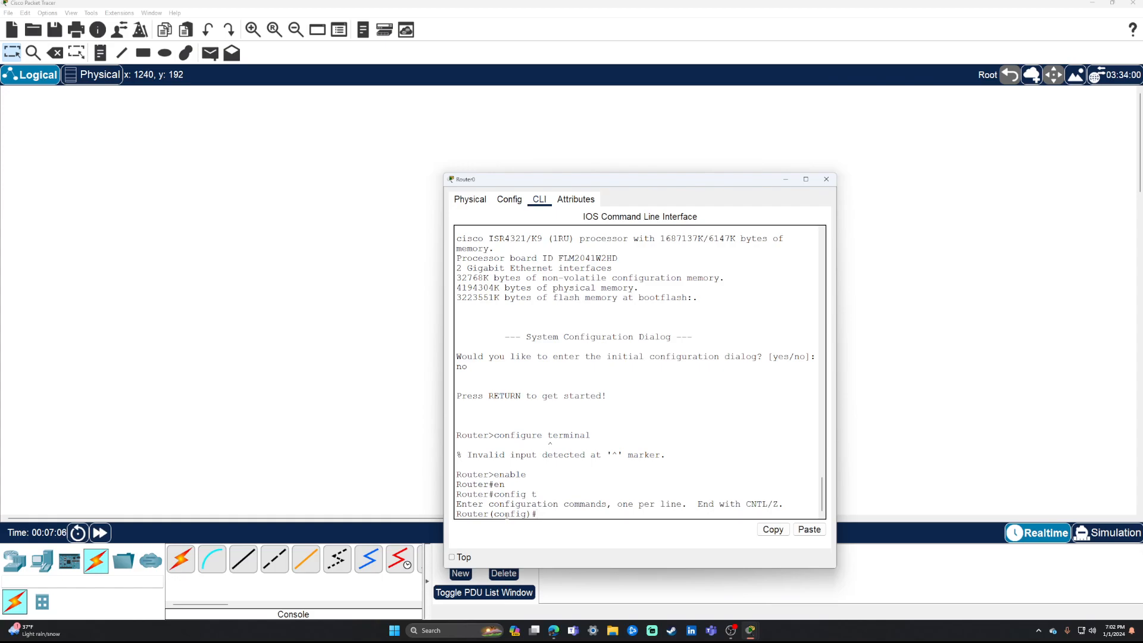
# Set the router's hostname to a person's first name with the hostname command and close the router's window.
pyautogui.write('hostname kelly')
pyautogui.press('Return')
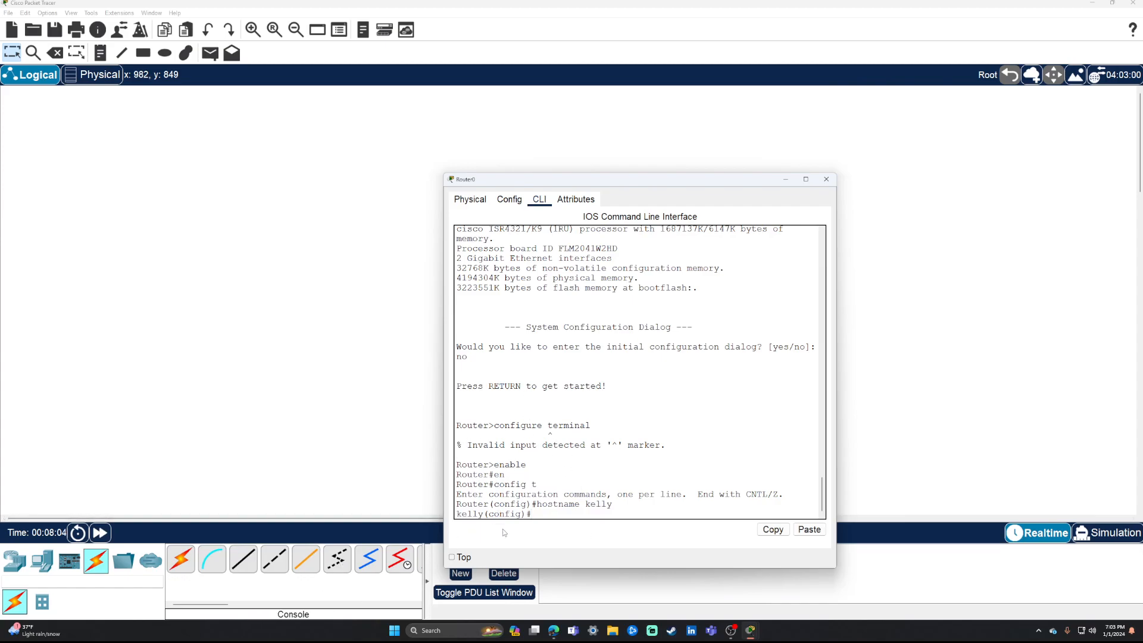
pyautogui.click(826, 179)
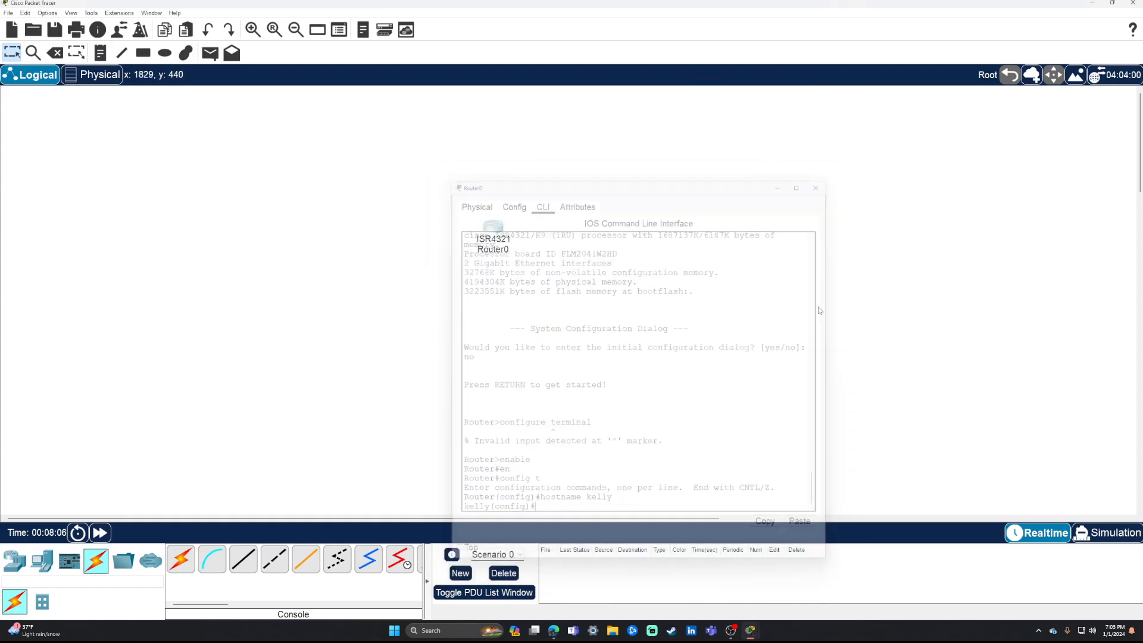